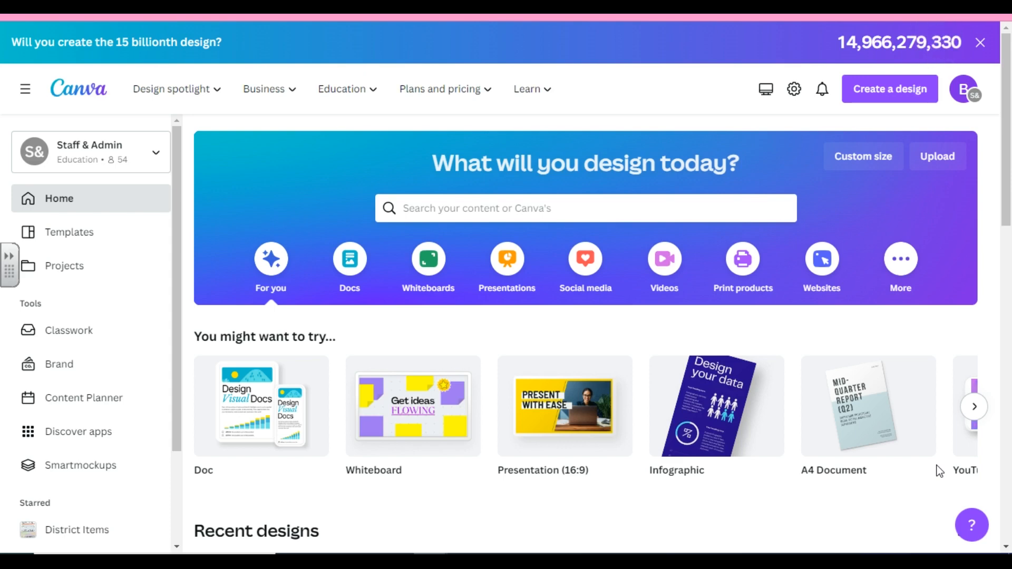
Search the templates for "award" and browse the certificate and award designs
{"action": "left_click", "coordinate": [671, 206]}
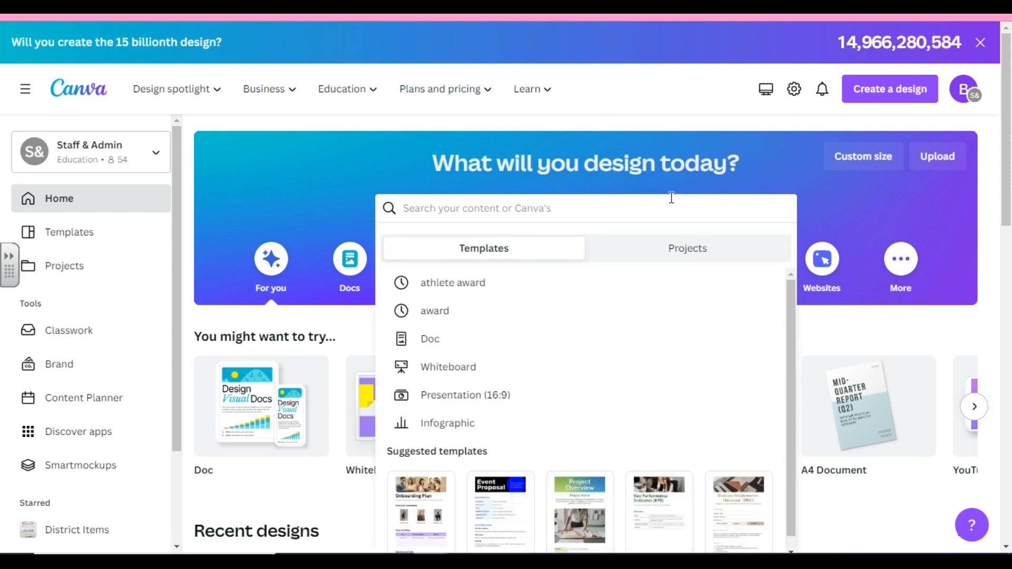
{"action": "type", "text": "award"}
{"action": "key", "text": "Return"}
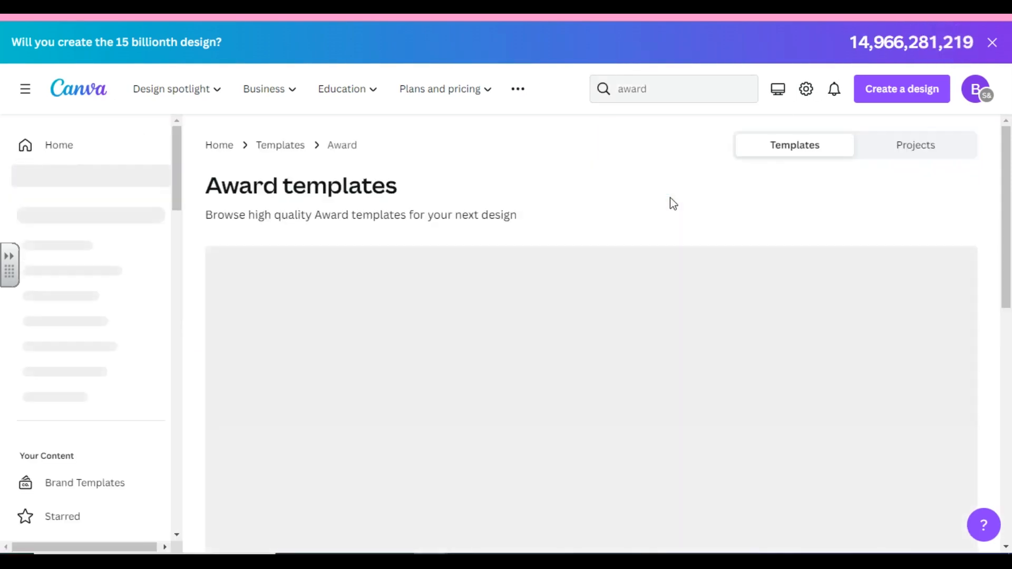
{"action": "scroll", "coordinate": [491, 324], "scroll_direction": "down", "scroll_amount": 2}
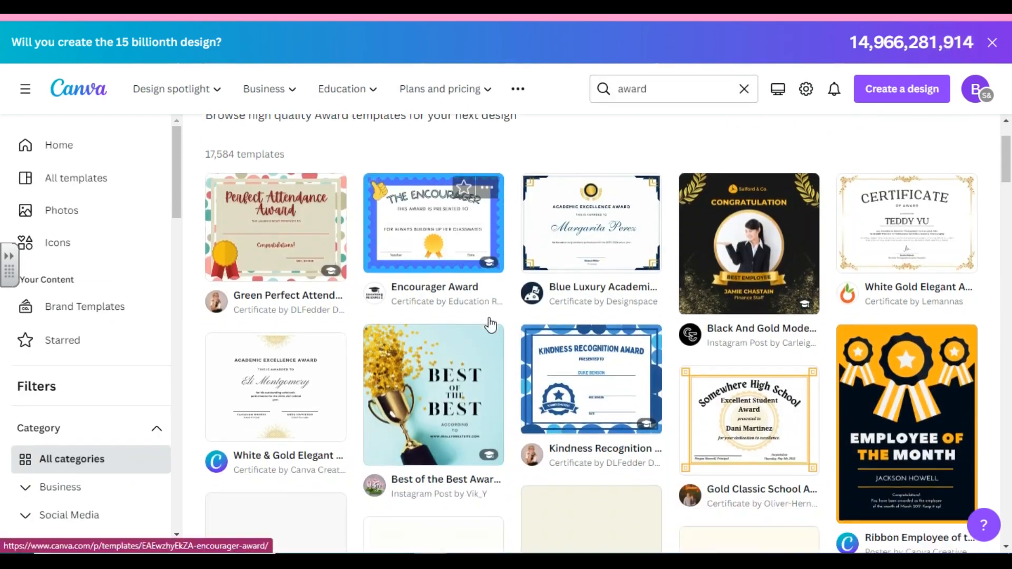
{"action": "scroll", "coordinate": [490, 324], "scroll_direction": "down", "scroll_amount": 12}
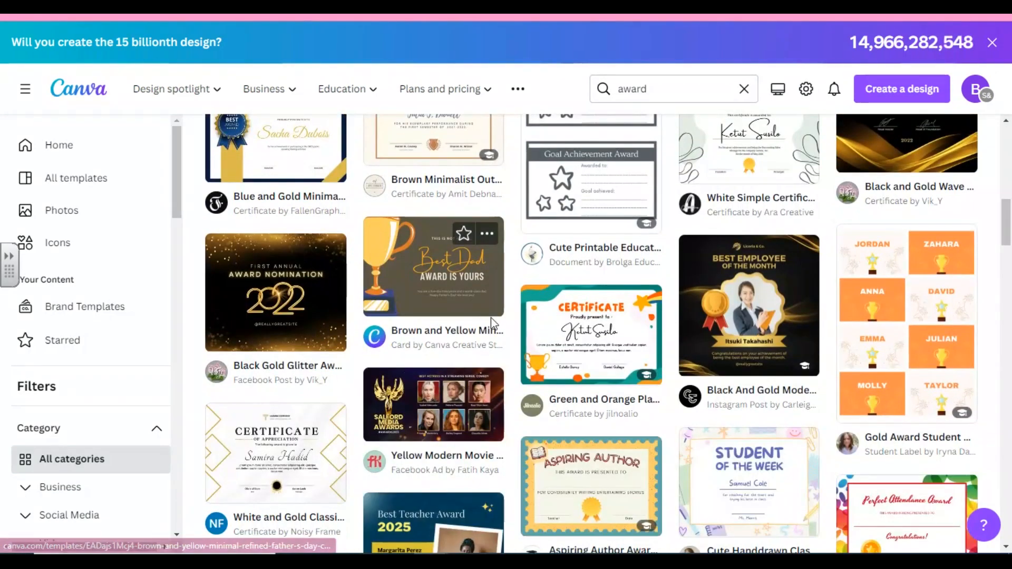
{"action": "scroll", "coordinate": [491, 317], "scroll_direction": "down", "scroll_amount": 3}
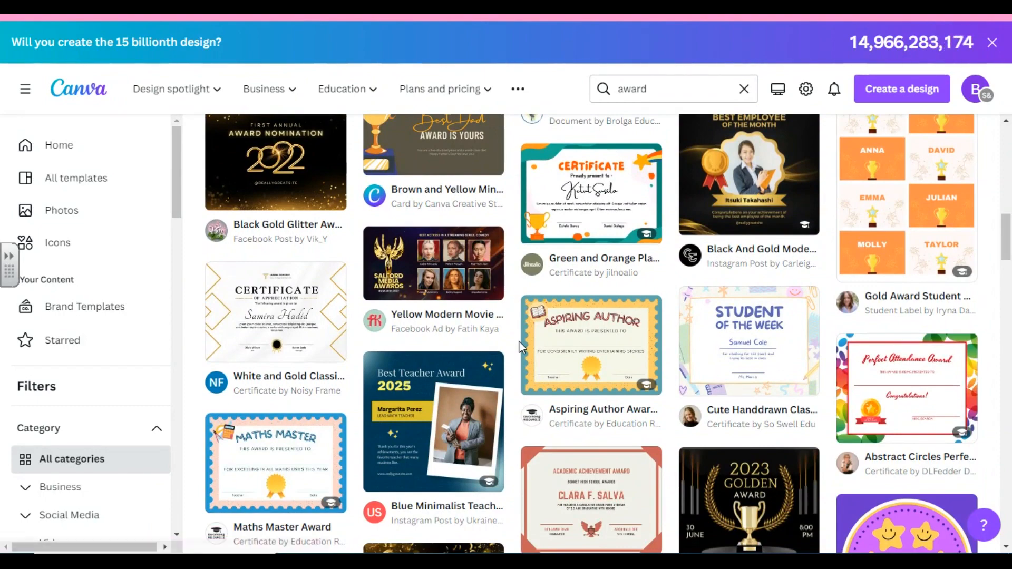
{"action": "scroll", "coordinate": [508, 343], "scroll_direction": "down", "scroll_amount": 3}
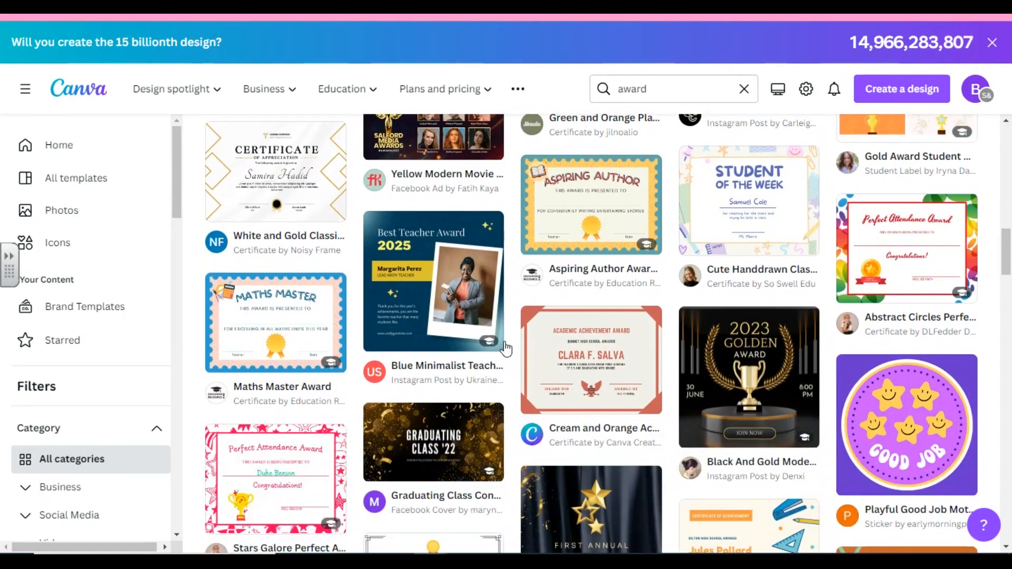
{"action": "scroll", "coordinate": [506, 348], "scroll_direction": "down", "scroll_amount": 4}
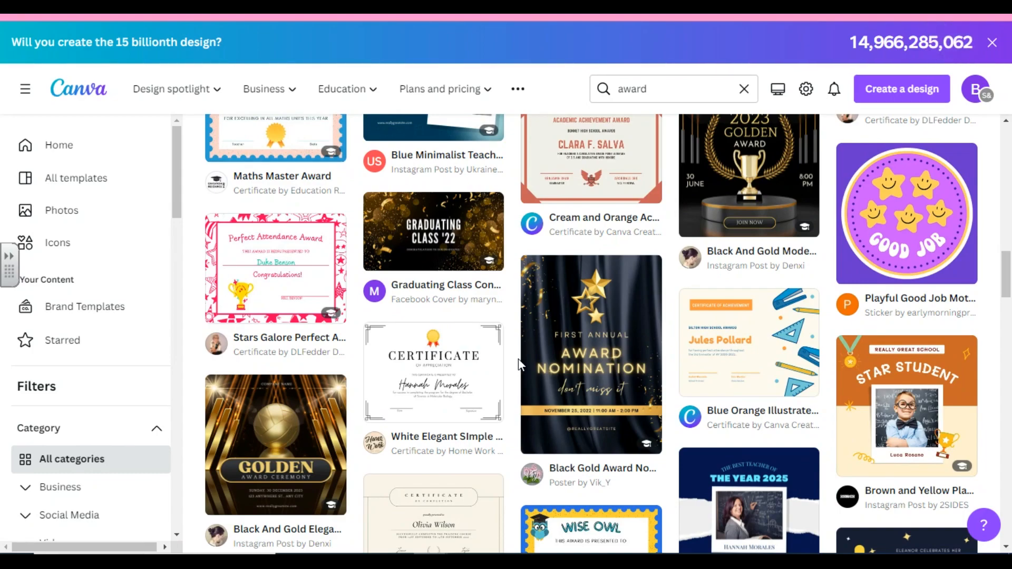
{"action": "scroll", "coordinate": [518, 359], "scroll_direction": "up", "scroll_amount": 10}
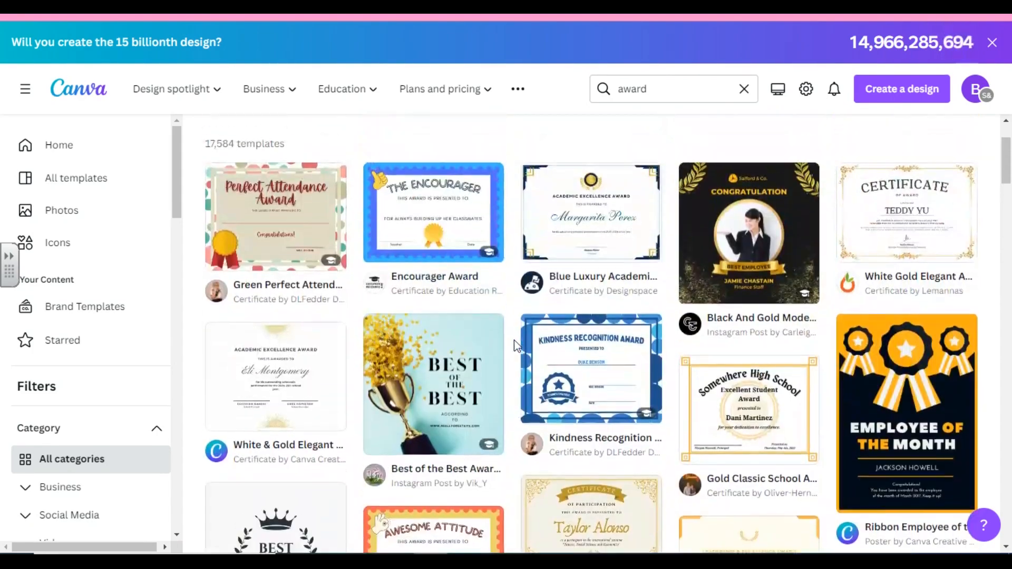
{"action": "scroll", "coordinate": [513, 340], "scroll_direction": "up", "scroll_amount": 2}
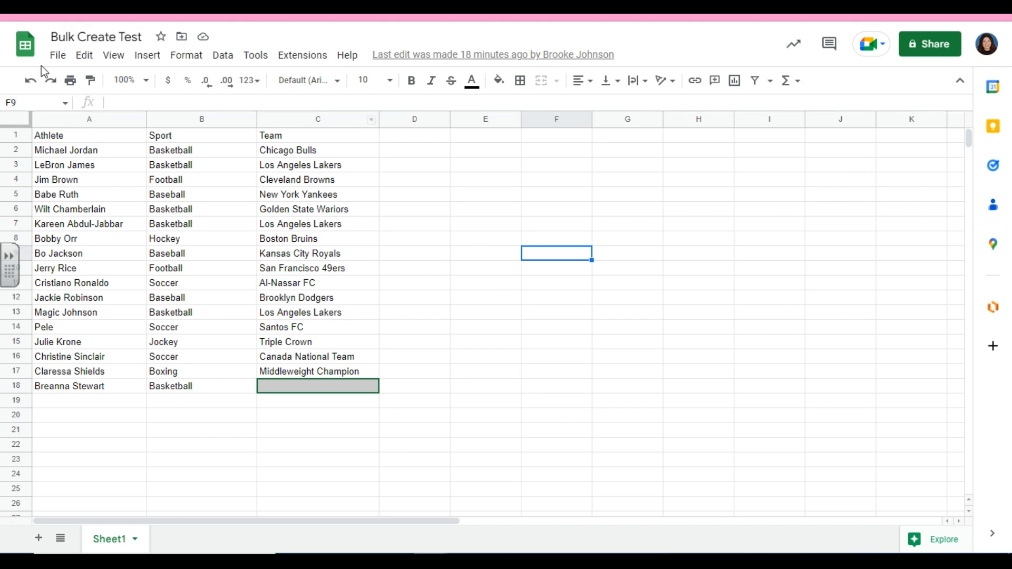
Switch to the Bulk Create Test spreadsheet in Google Sheets and examine its download formats, including Comma Separated Values (.csv)
{"action": "left_click", "coordinate": [58, 54]}
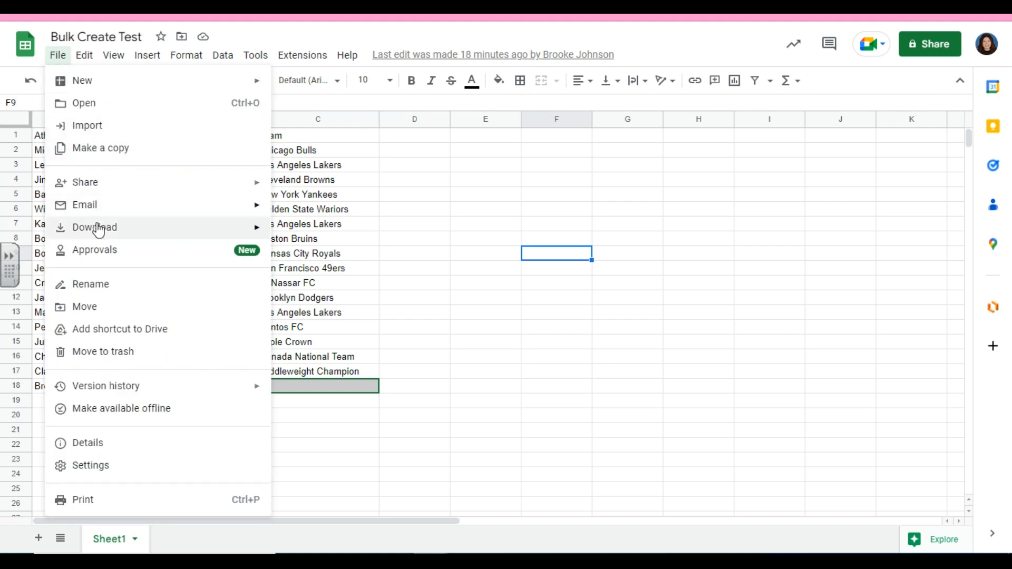
{"action": "mouse_move", "coordinate": [99, 228]}
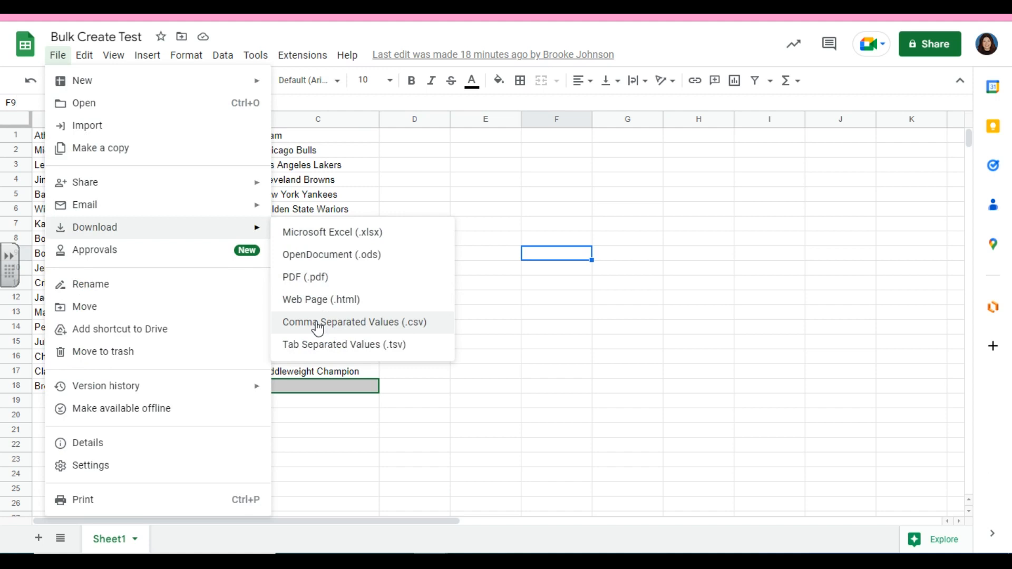
{"action": "left_click", "coordinate": [541, 340]}
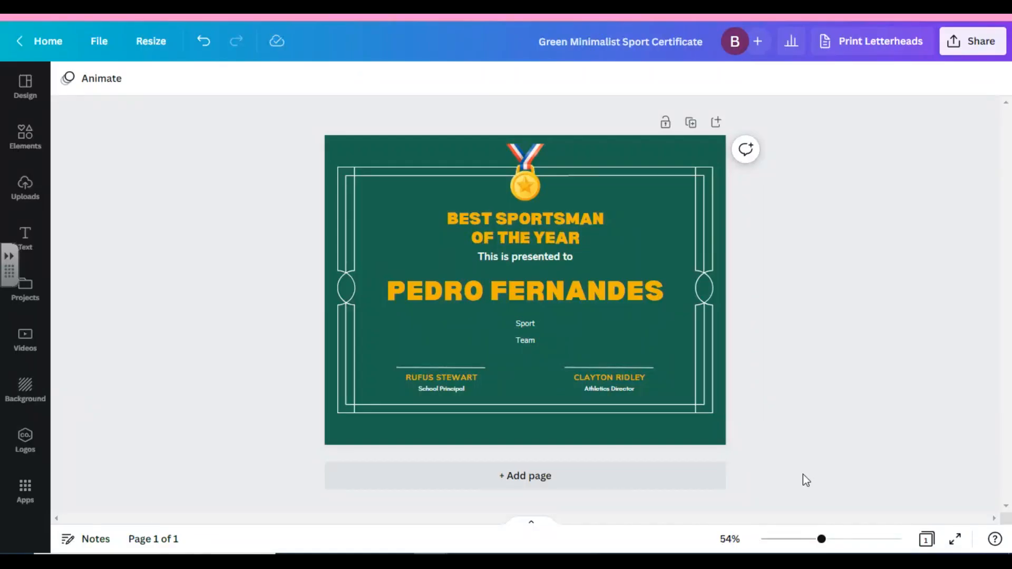
Switch to the Green Minimalist Sport Certificate design in Canva, search its apps for "bulk create" and open the Bulk create app
{"action": "left_click", "coordinate": [25, 493]}
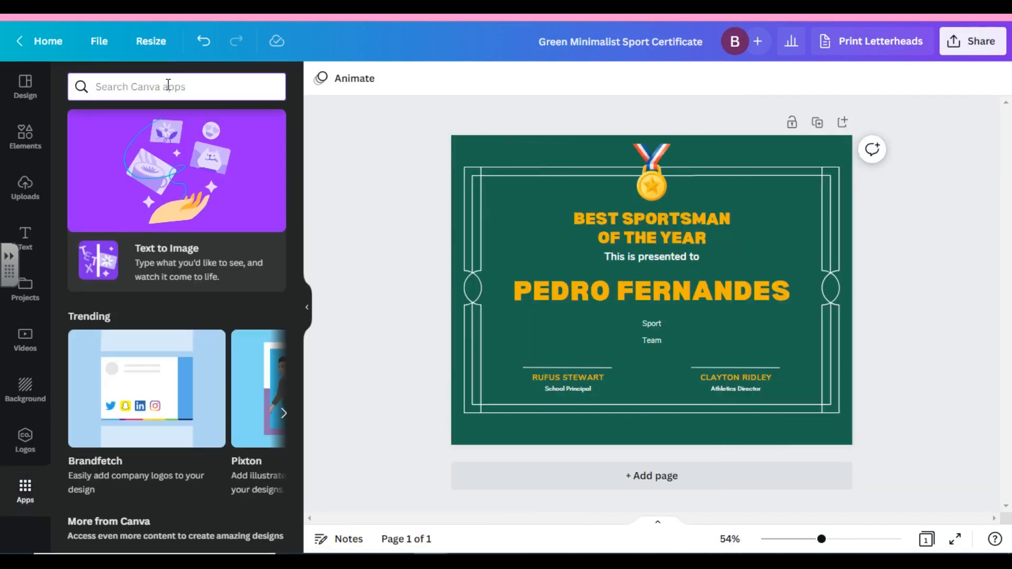
{"action": "left_click", "coordinate": [168, 86]}
{"action": "type", "text": "bulk"}
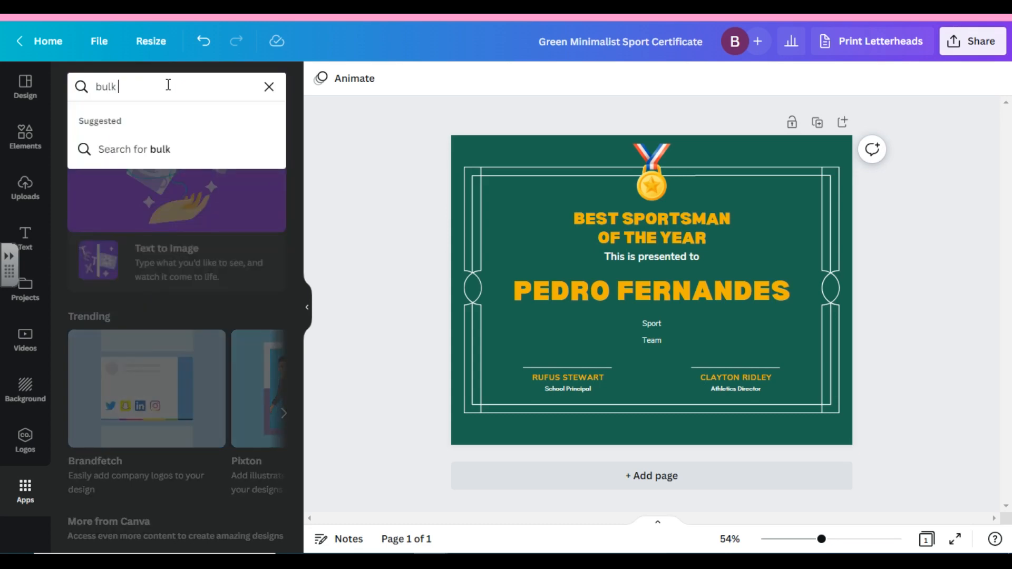
{"action": "type", "text": " create"}
{"action": "key", "text": "Return"}
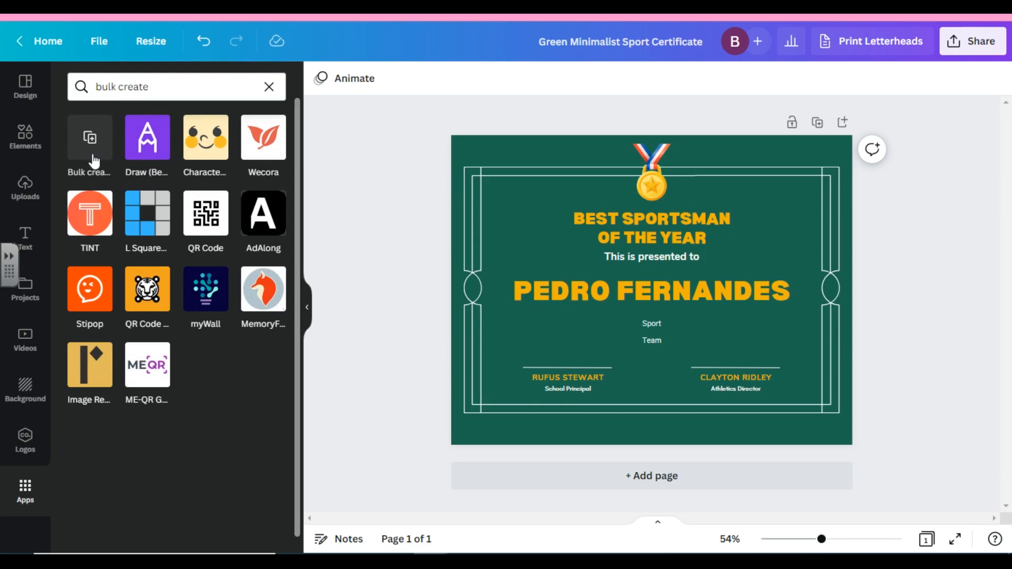
{"action": "left_click", "coordinate": [86, 143]}
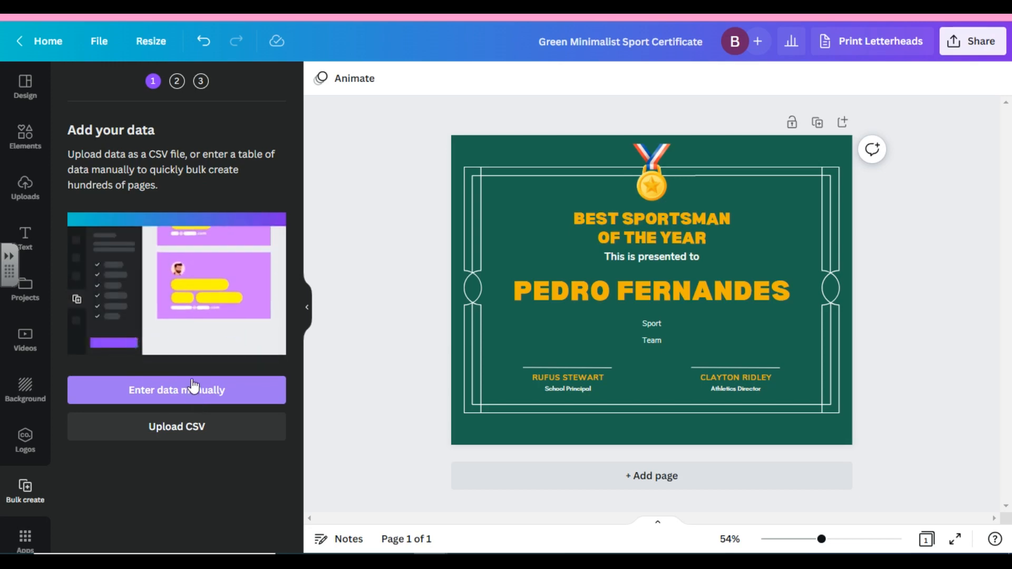
Upload the CSV file Bulk Create Test as the data source for the bulk creation
{"action": "left_click", "coordinate": [188, 437]}
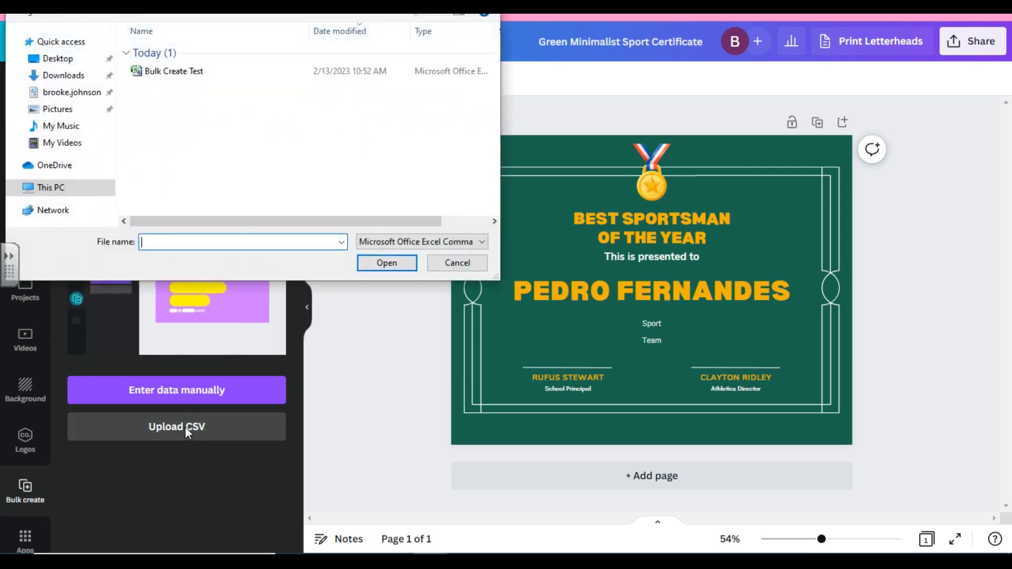
{"action": "left_click", "coordinate": [191, 74]}
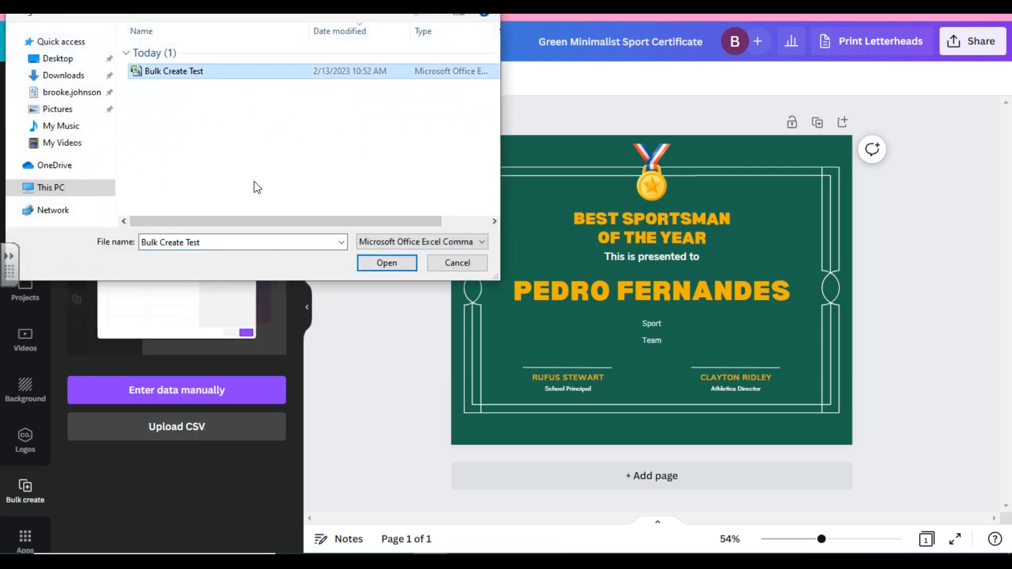
{"action": "left_click", "coordinate": [387, 263]}
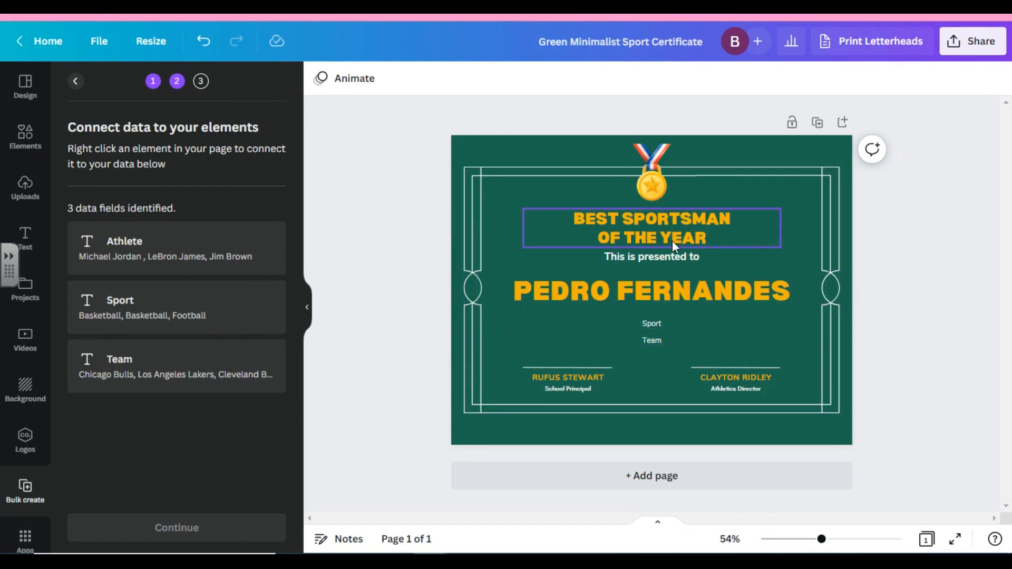
Connect the large recipient name text on the certificate to the Athlete data field
{"action": "left_click", "coordinate": [584, 289]}
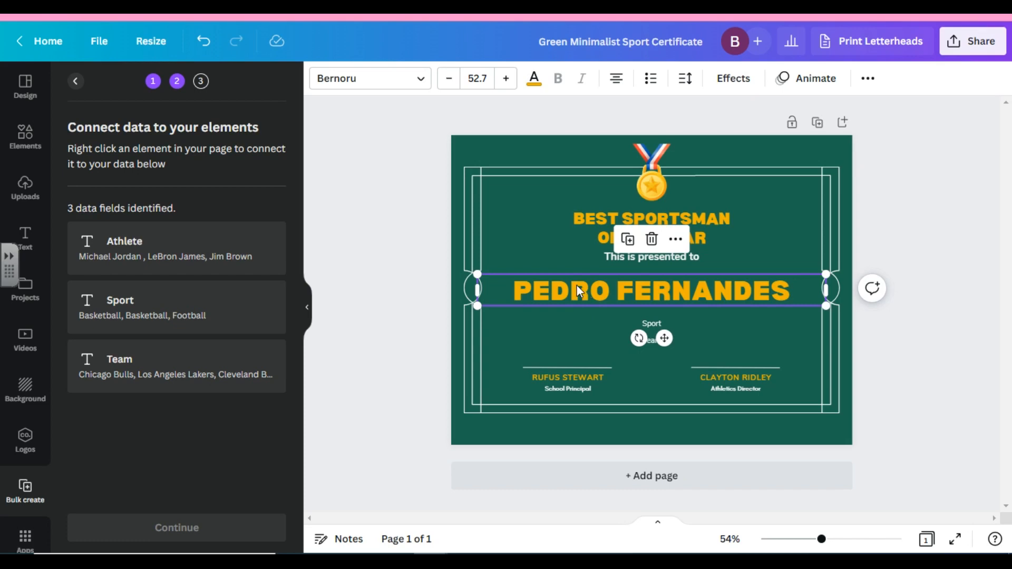
{"action": "right_click", "coordinate": [689, 289]}
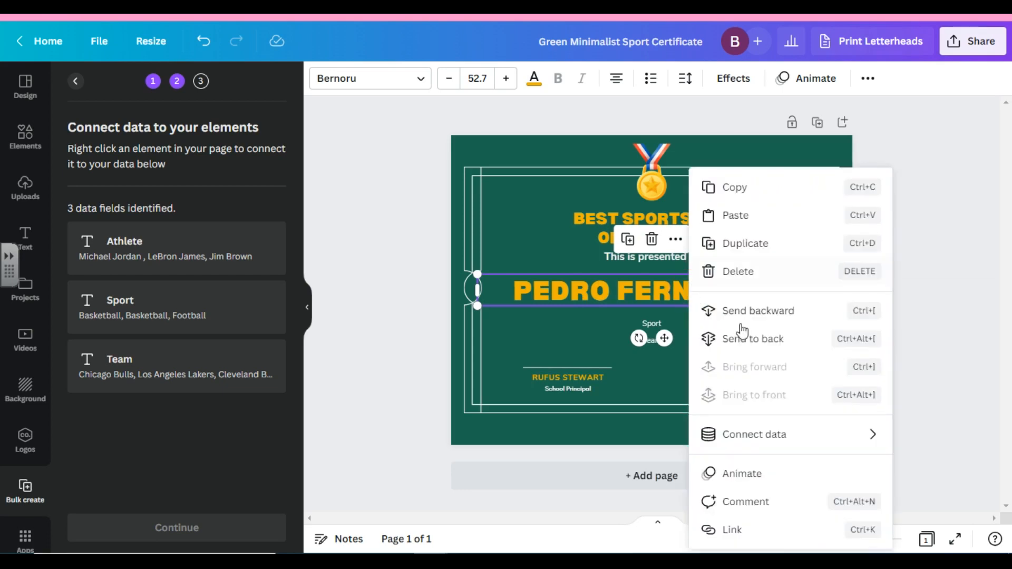
{"action": "mouse_move", "coordinate": [744, 438]}
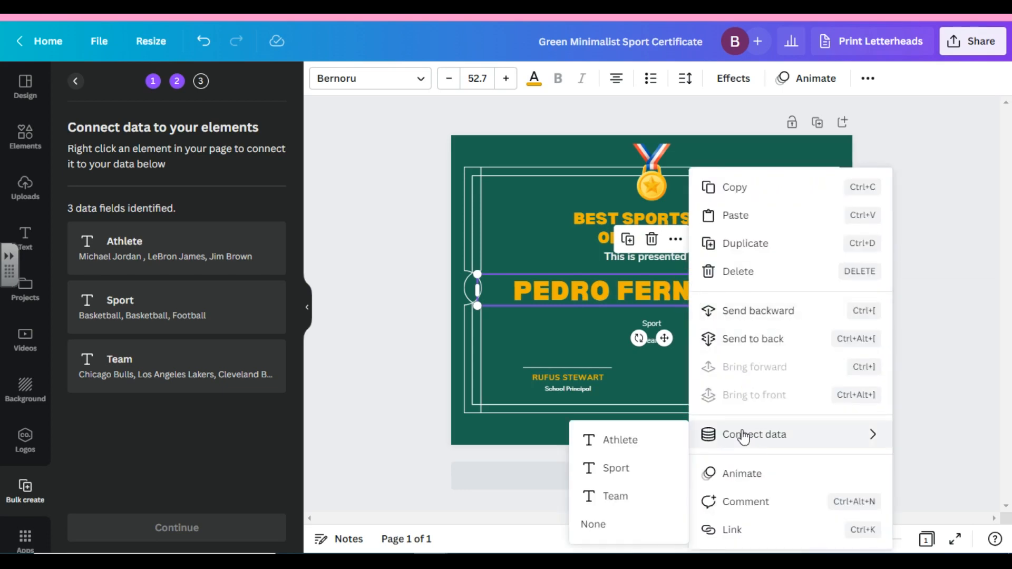
{"action": "left_click", "coordinate": [644, 440]}
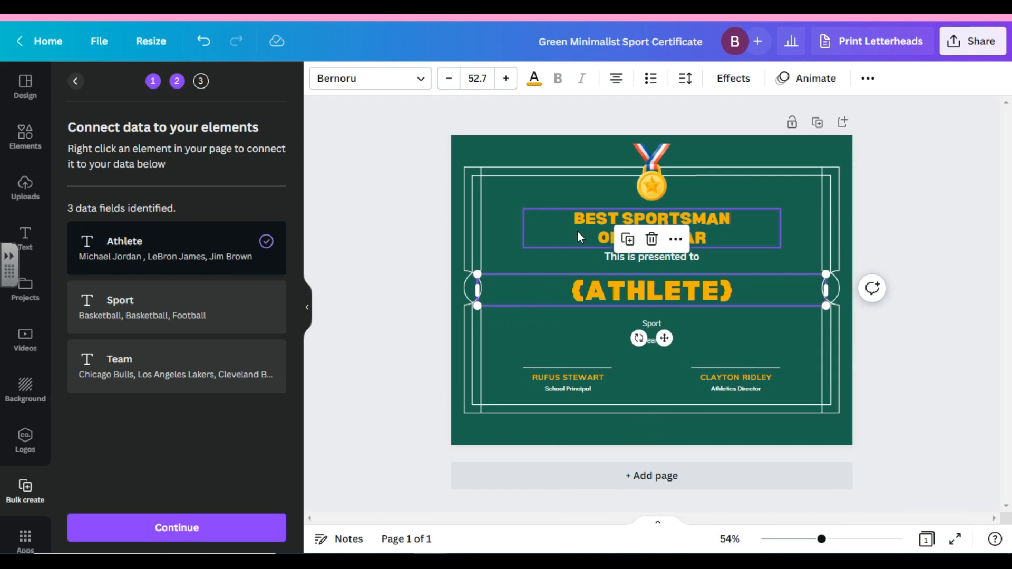
Connect the Sport text line below the recipient name to the Sport data field
{"action": "left_click", "coordinate": [651, 325]}
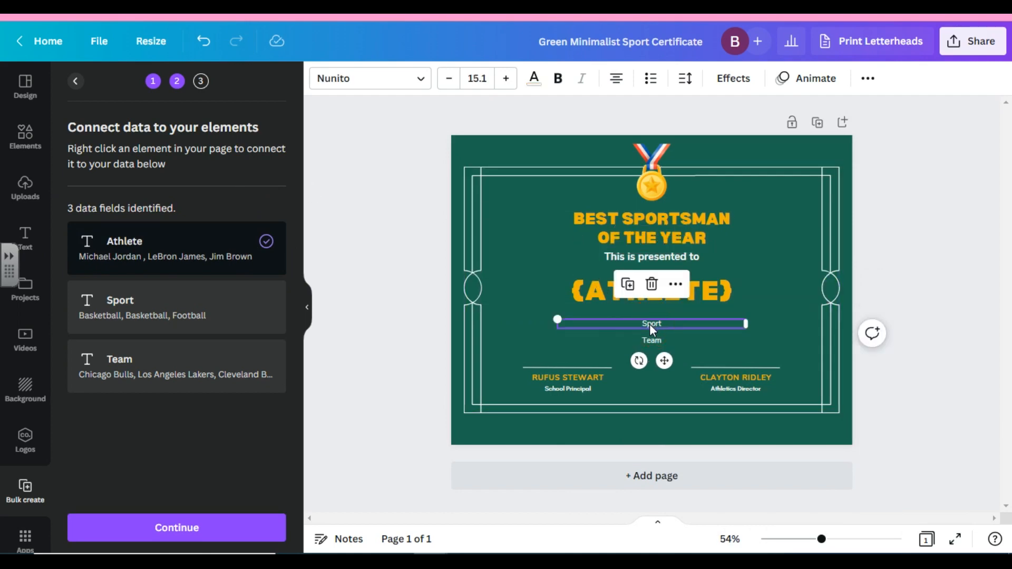
{"action": "right_click", "coordinate": [651, 325]}
{"action": "mouse_move", "coordinate": [750, 445]}
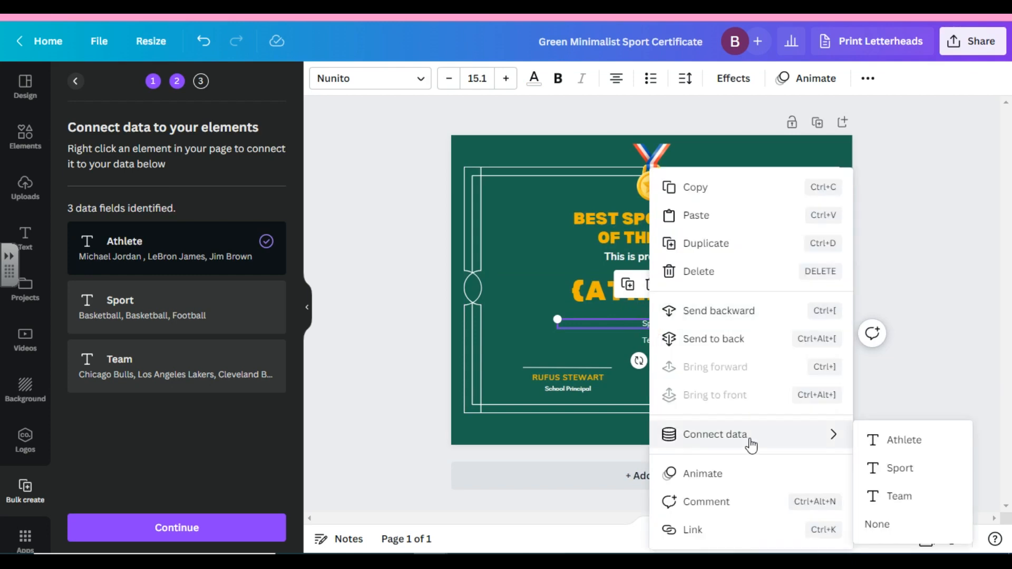
{"action": "left_click", "coordinate": [904, 475]}
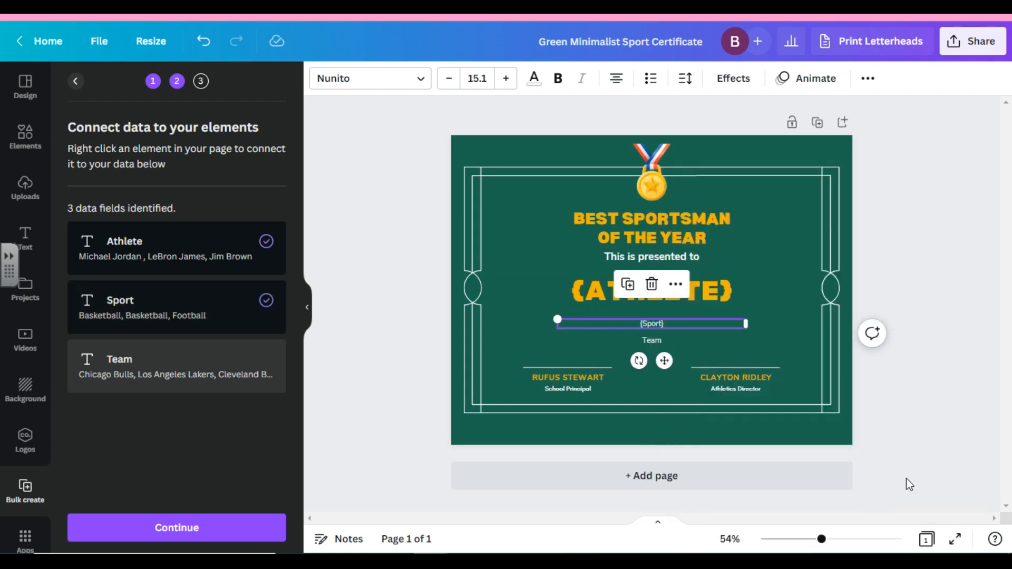
Connect the Team text line on the certificate to the Team data field
{"action": "left_click", "coordinate": [656, 340]}
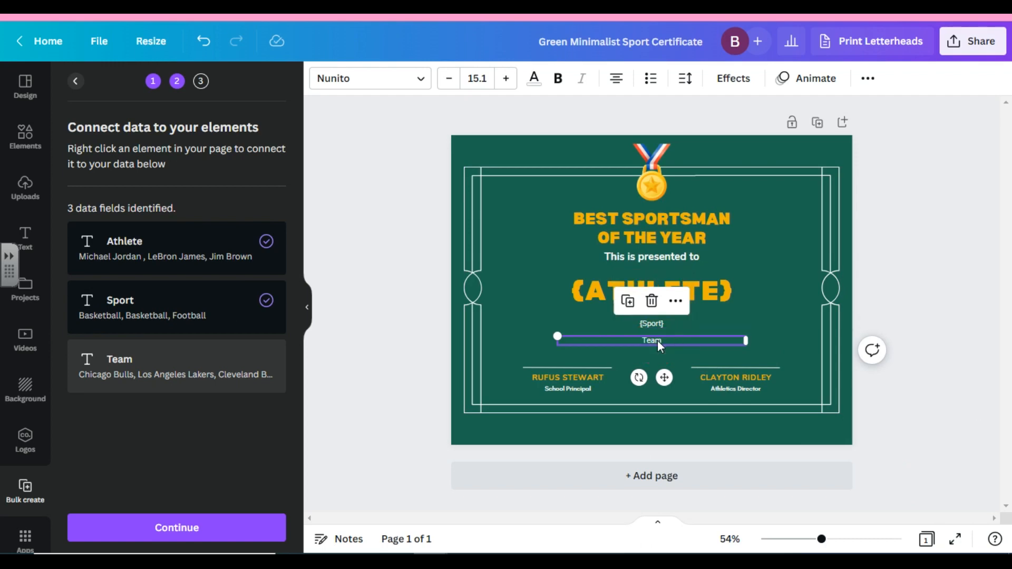
{"action": "right_click", "coordinate": [656, 340]}
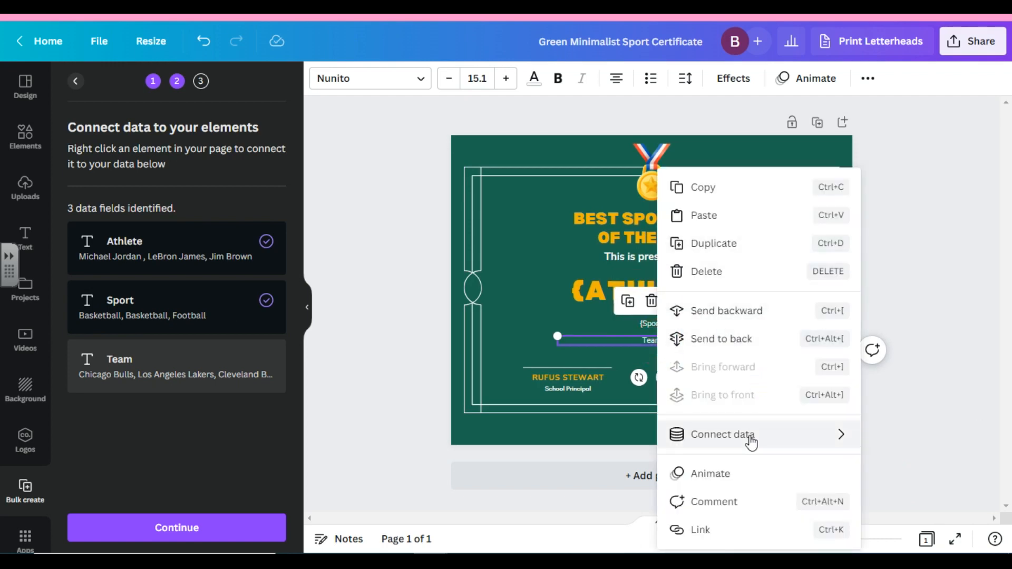
{"action": "mouse_move", "coordinate": [751, 442]}
{"action": "left_click", "coordinate": [902, 499]}
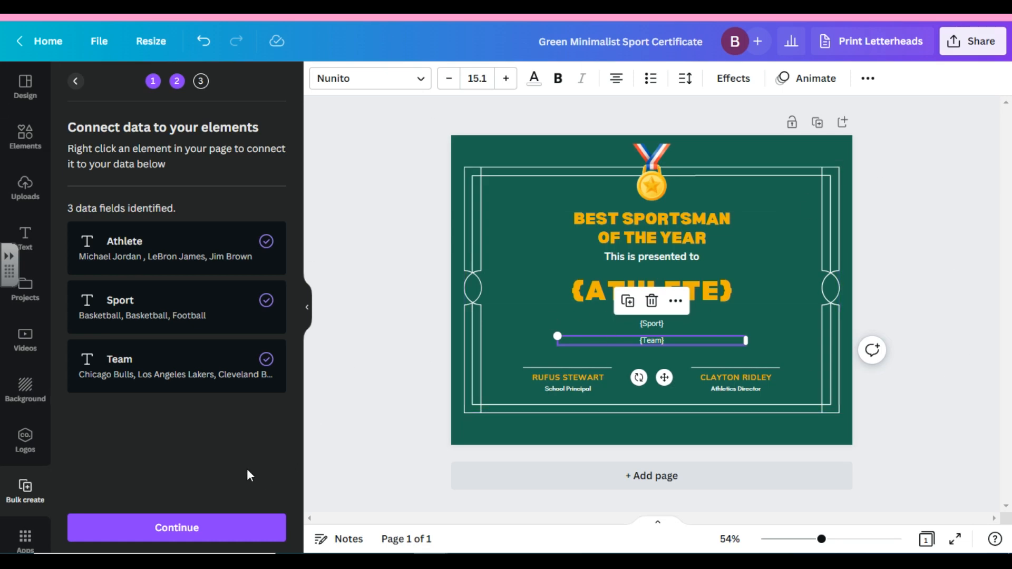
Continue to applying the data, review the list with all rows selected, and generate the certificate pages
{"action": "left_click", "coordinate": [216, 543]}
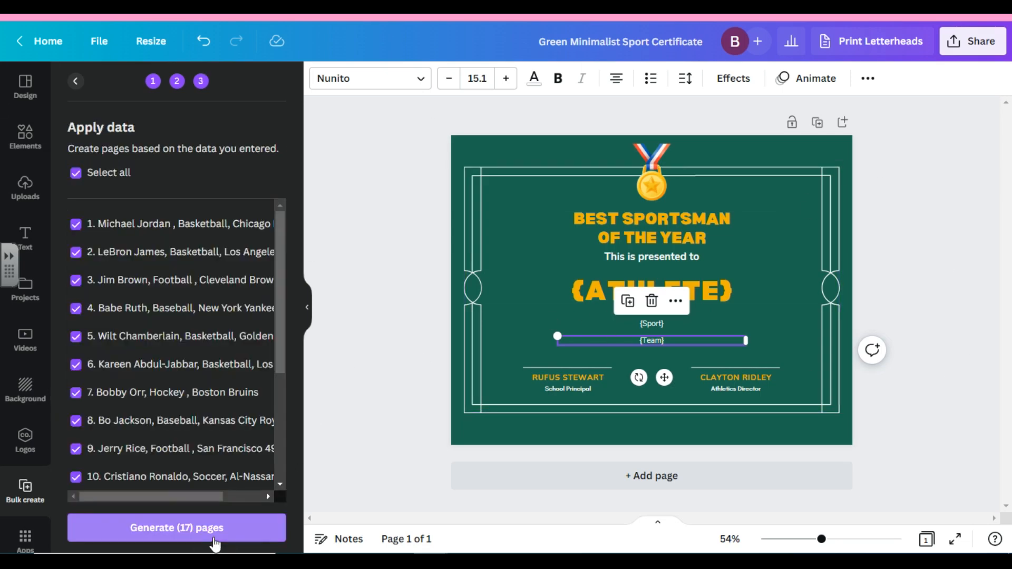
{"action": "scroll", "coordinate": [174, 270], "scroll_direction": "down", "scroll_amount": 4}
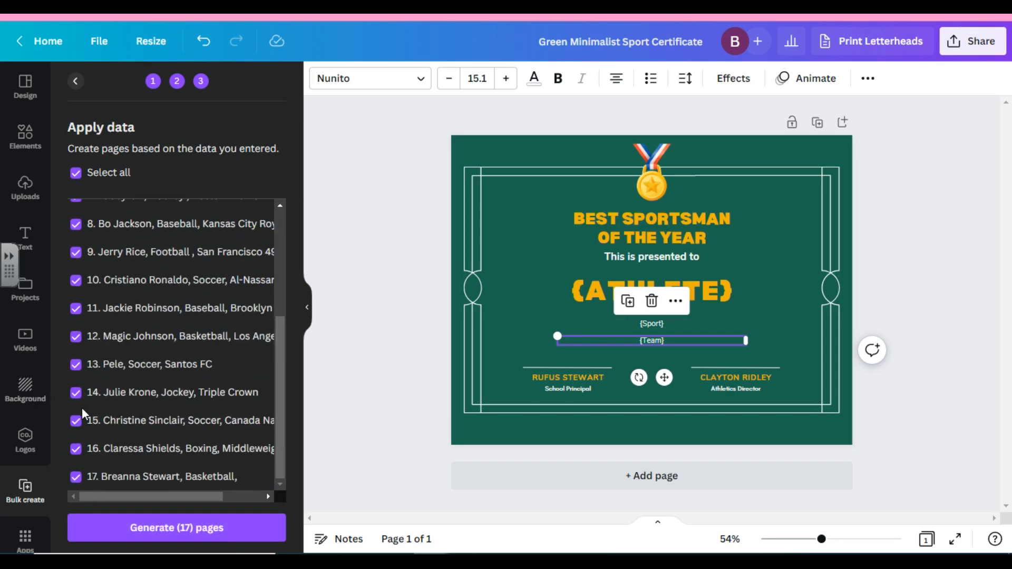
{"action": "scroll", "coordinate": [245, 406], "scroll_direction": "up", "scroll_amount": 4}
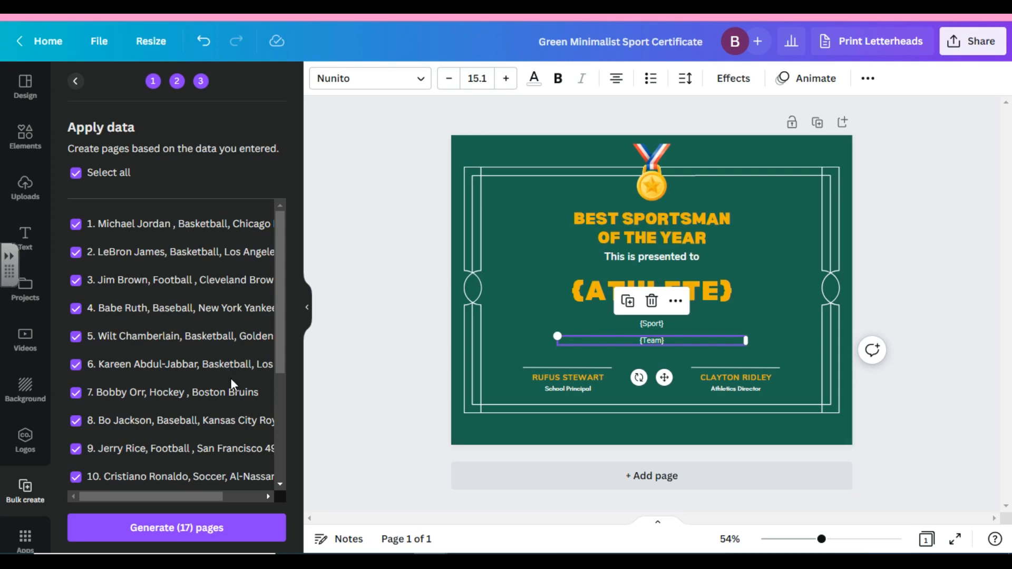
{"action": "left_click", "coordinate": [205, 530]}
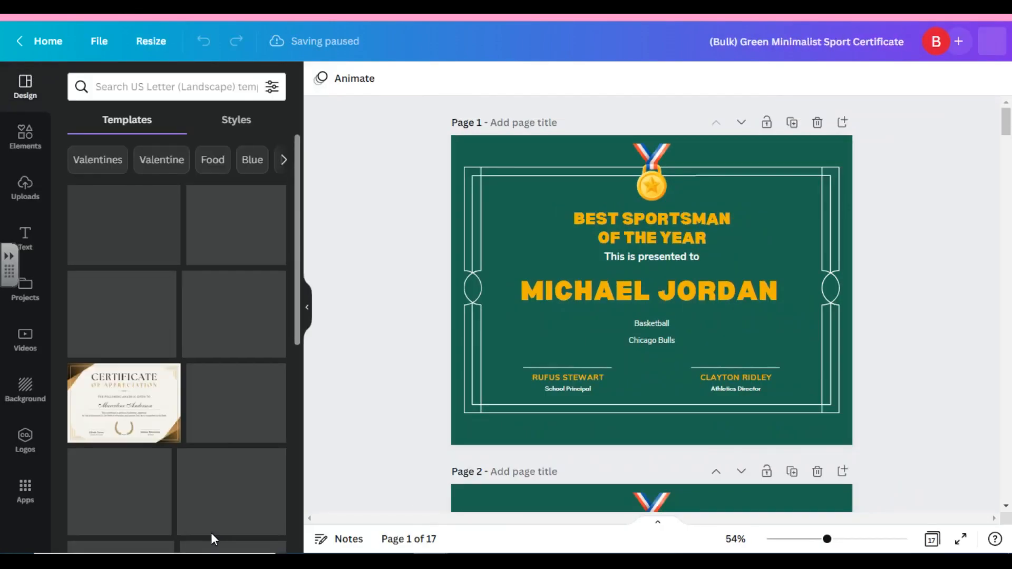
Collapse the template panel and look through the generated certificate pages
{"action": "left_click", "coordinate": [308, 308]}
{"action": "scroll", "coordinate": [830, 333], "scroll_direction": "down", "scroll_amount": 8}
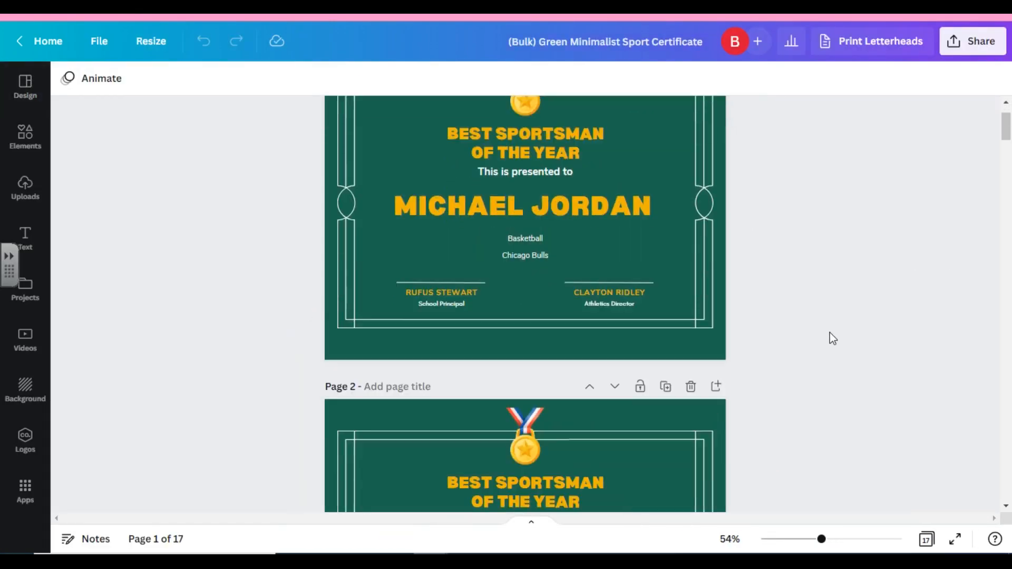
{"action": "scroll", "coordinate": [831, 338], "scroll_direction": "down", "scroll_amount": 20}
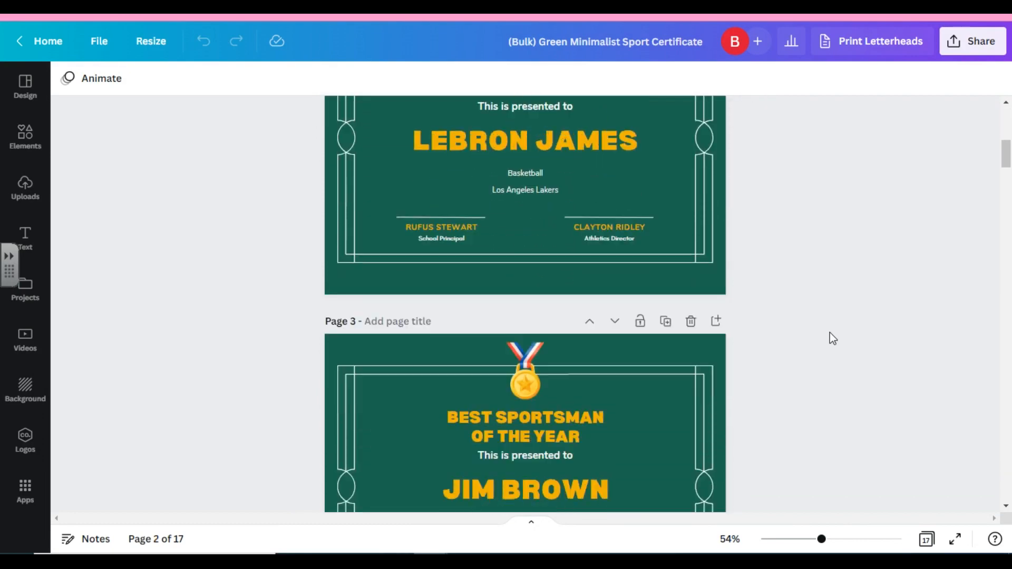
Review the generated certificates through page 17, selecting the long recipient name on page 6 to check how it fits the layout
{"action": "scroll", "coordinate": [830, 338], "scroll_direction": "down", "scroll_amount": 10}
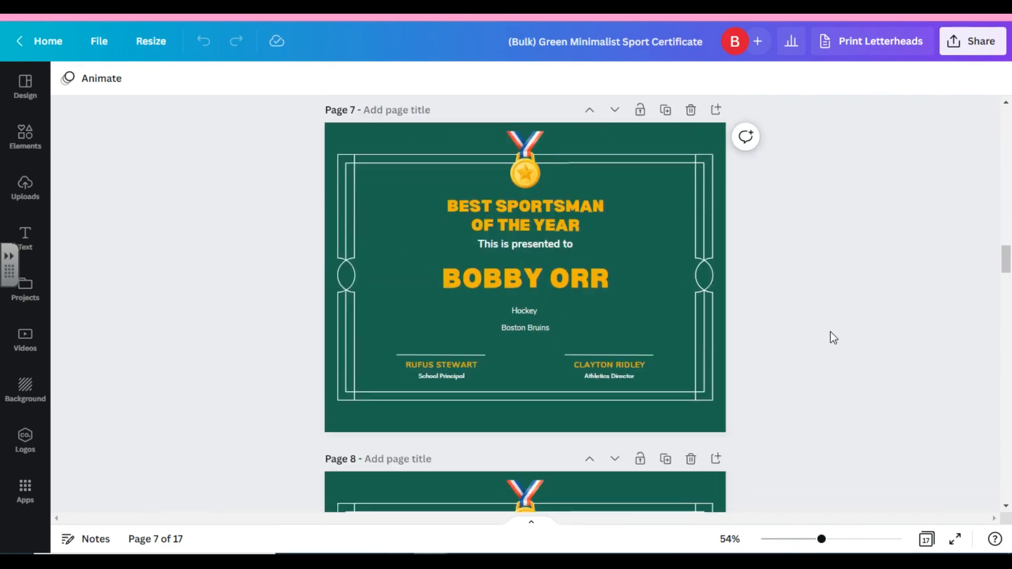
{"action": "scroll", "coordinate": [830, 337], "scroll_direction": "up", "scroll_amount": 7}
{"action": "scroll", "coordinate": [830, 332], "scroll_direction": "up", "scroll_amount": 6}
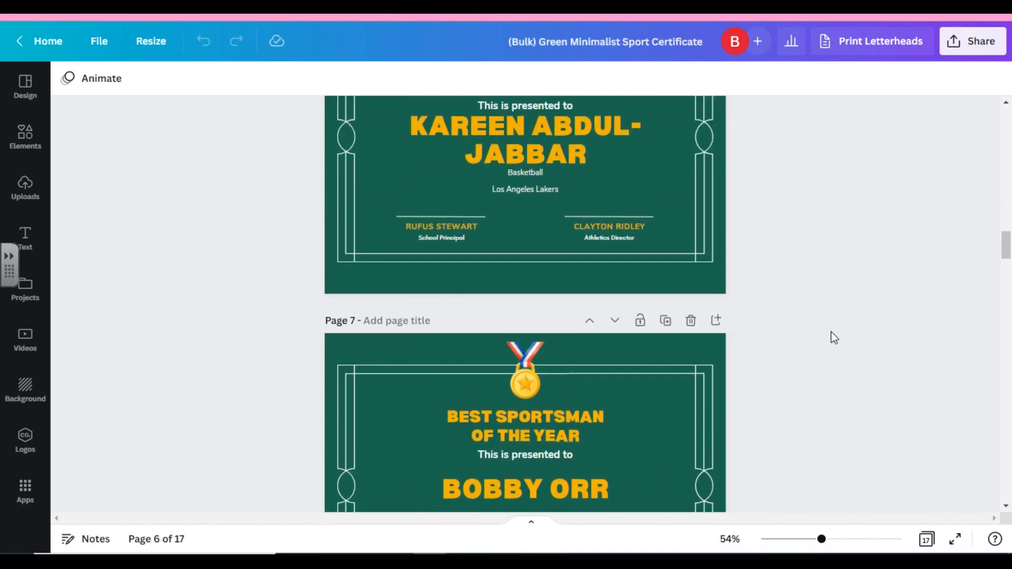
{"action": "left_click", "coordinate": [553, 355]}
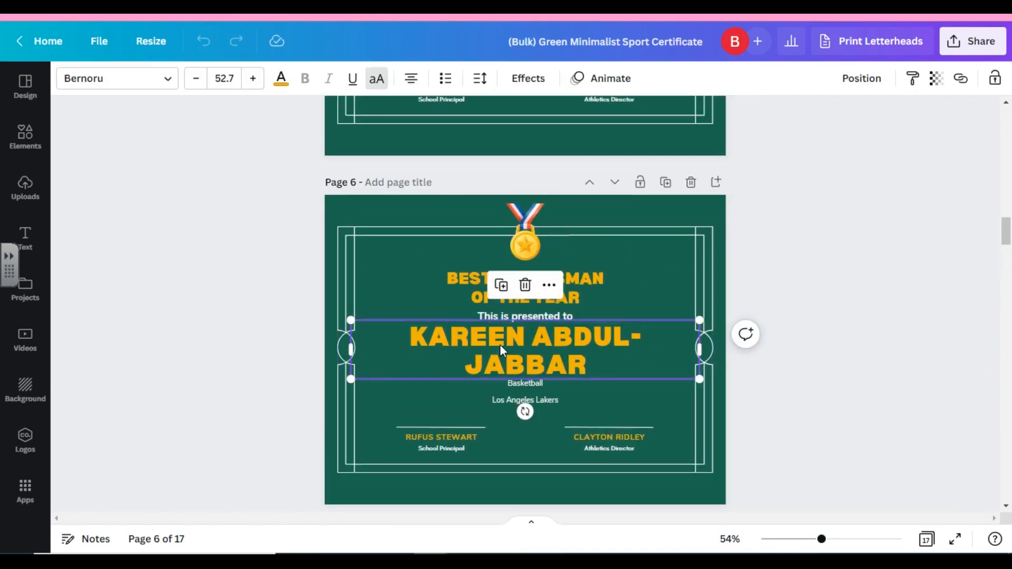
{"action": "scroll", "coordinate": [759, 390], "scroll_direction": "down", "scroll_amount": 14}
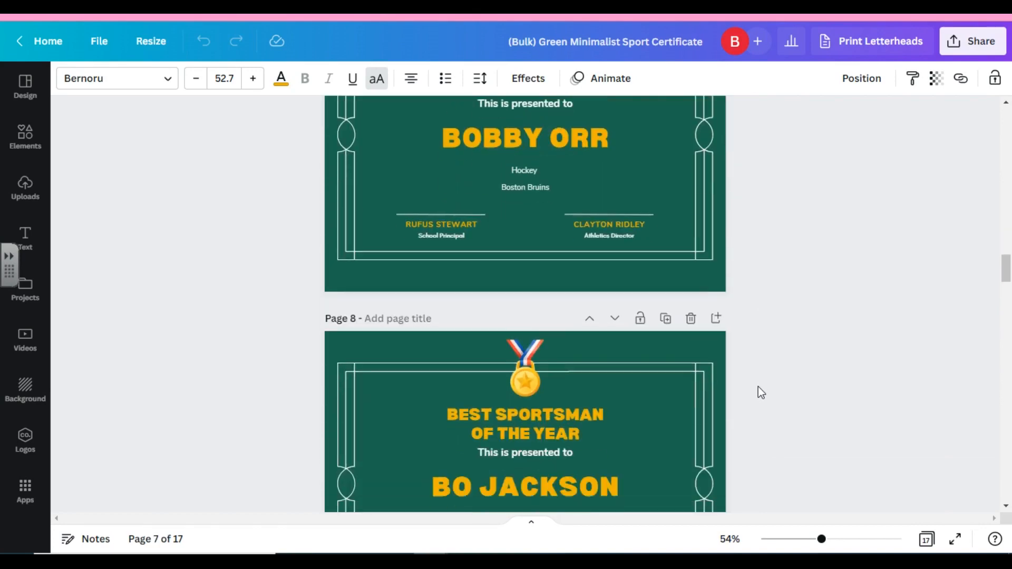
{"action": "scroll", "coordinate": [757, 384], "scroll_direction": "down", "scroll_amount": 15}
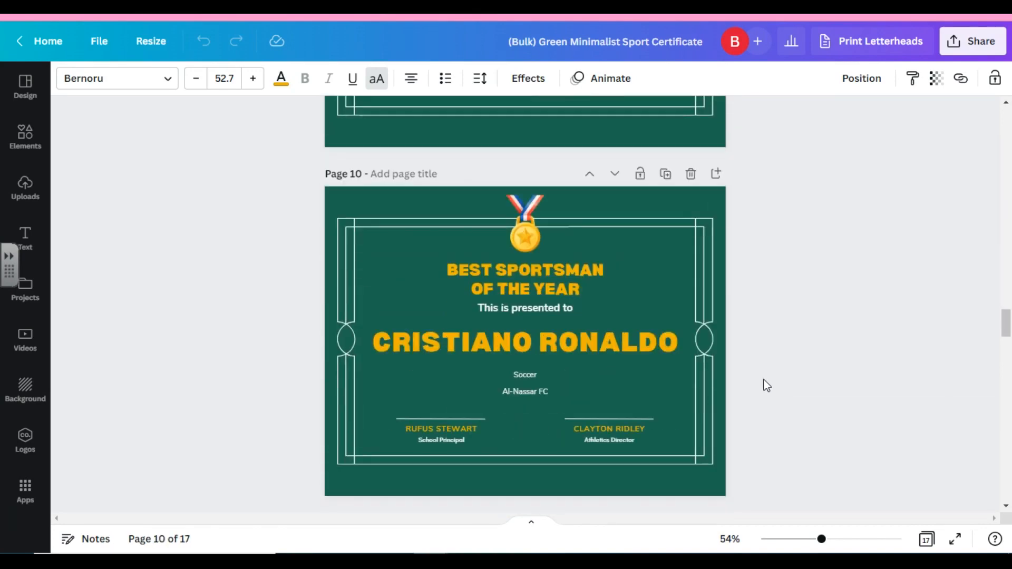
{"action": "scroll", "coordinate": [766, 383], "scroll_direction": "down", "scroll_amount": 15}
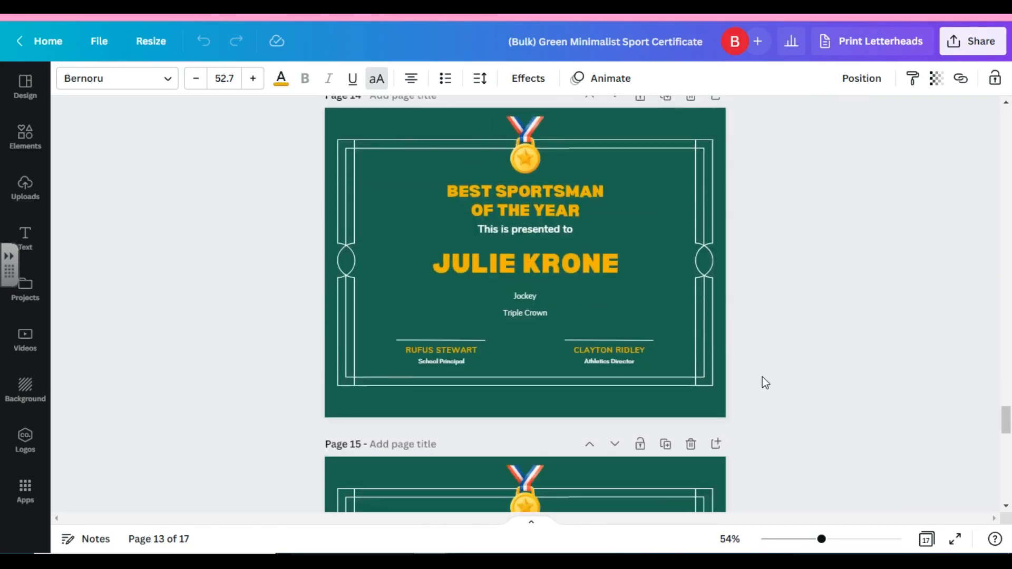
{"action": "scroll", "coordinate": [765, 383], "scroll_direction": "down", "scroll_amount": 10}
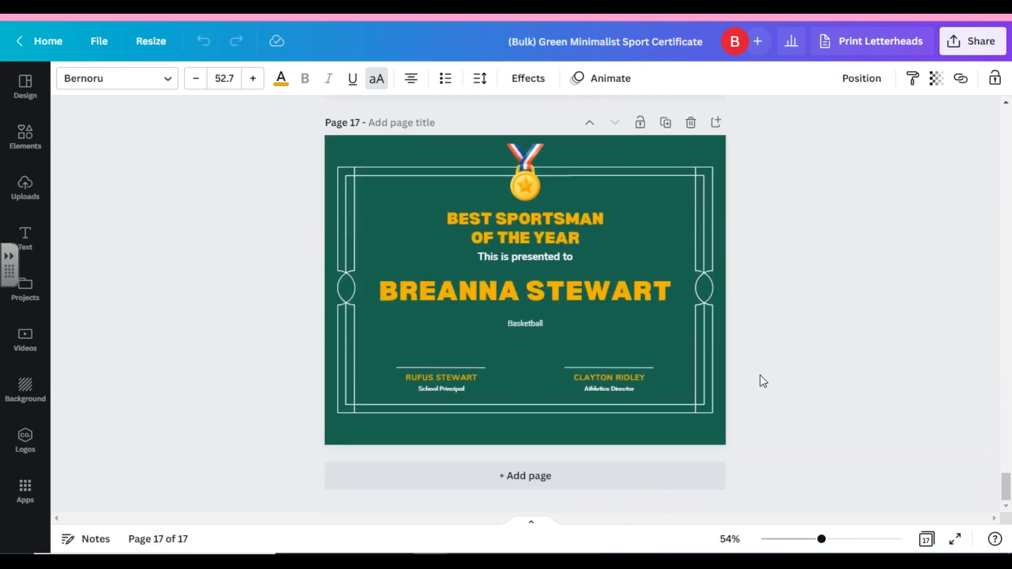
{"action": "scroll", "coordinate": [760, 375], "scroll_direction": "up", "scroll_amount": 12}
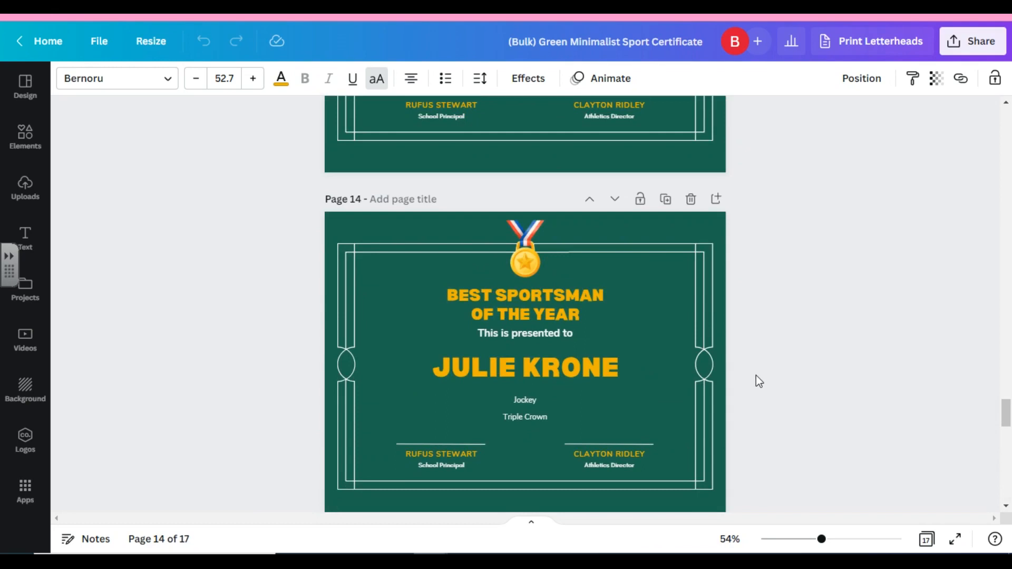